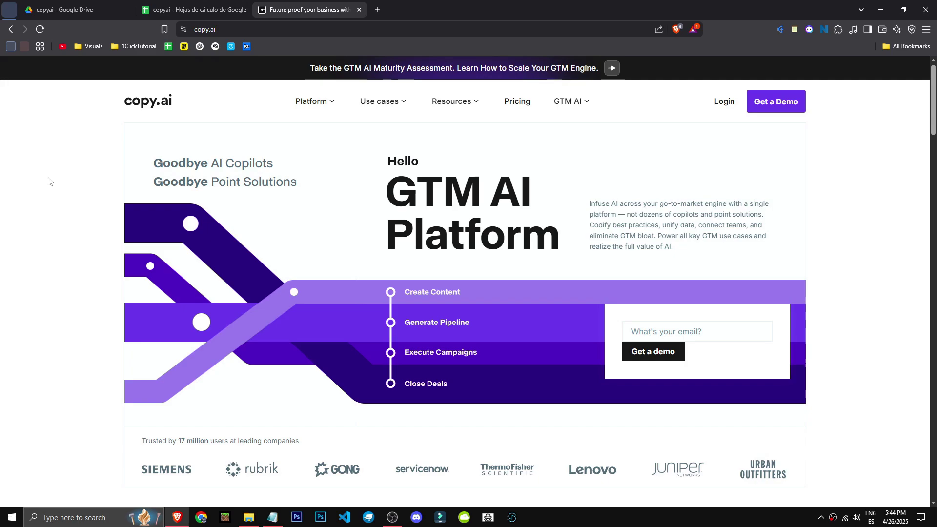
# Step: Look through the copy.ai homepage, from the GTM AI introduction past the playbook and platform overview to the footer links
pyautogui.scroll(-1, 339, 383)
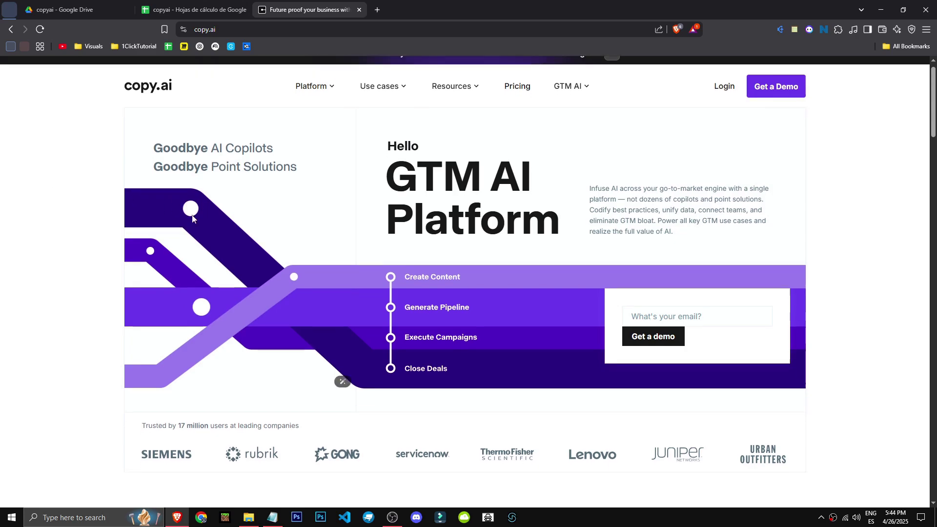
pyautogui.scroll(1, 410, 171)
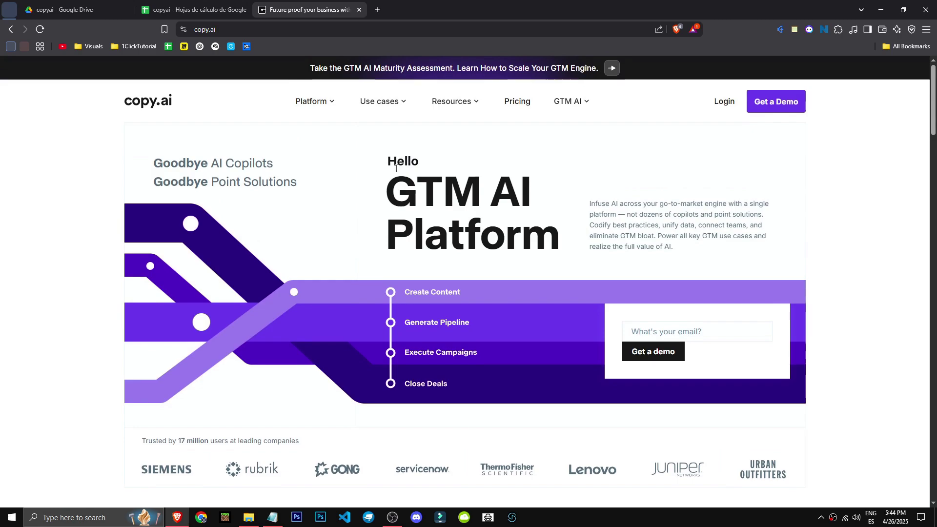
pyautogui.scroll(-8, 396, 169)
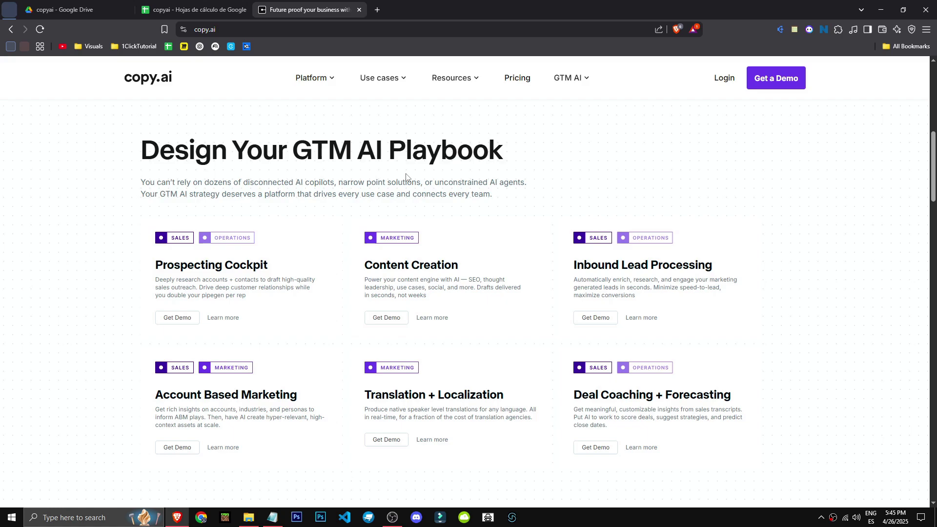
pyautogui.scroll(-10, 405, 177)
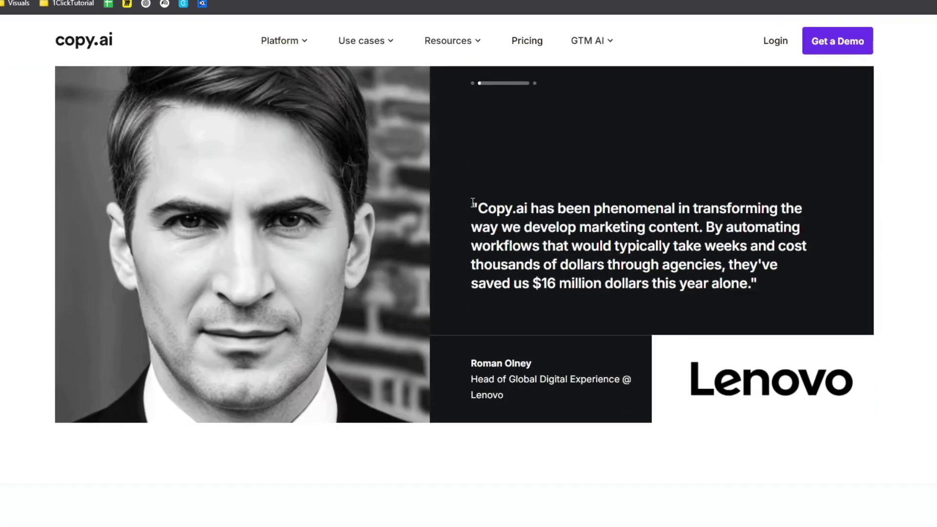
pyautogui.scroll(-8, 472, 201)
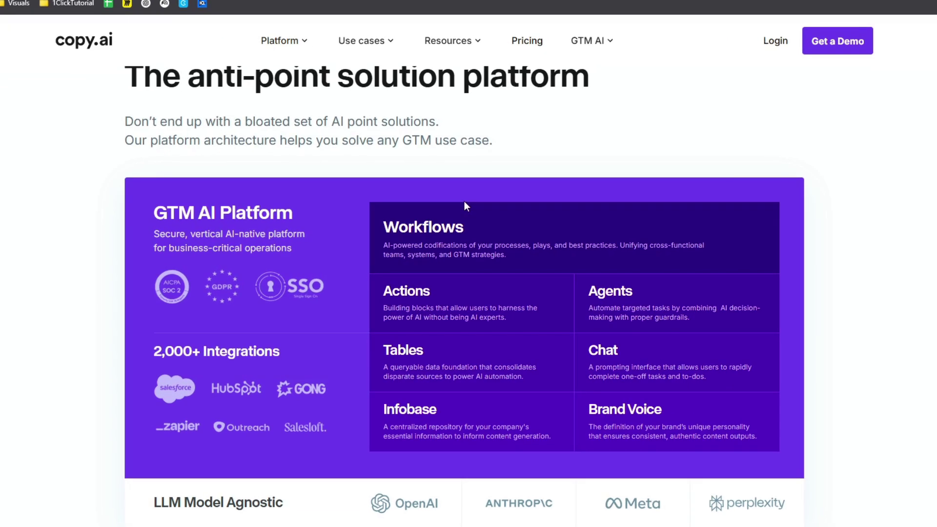
pyautogui.scroll(3, 464, 215)
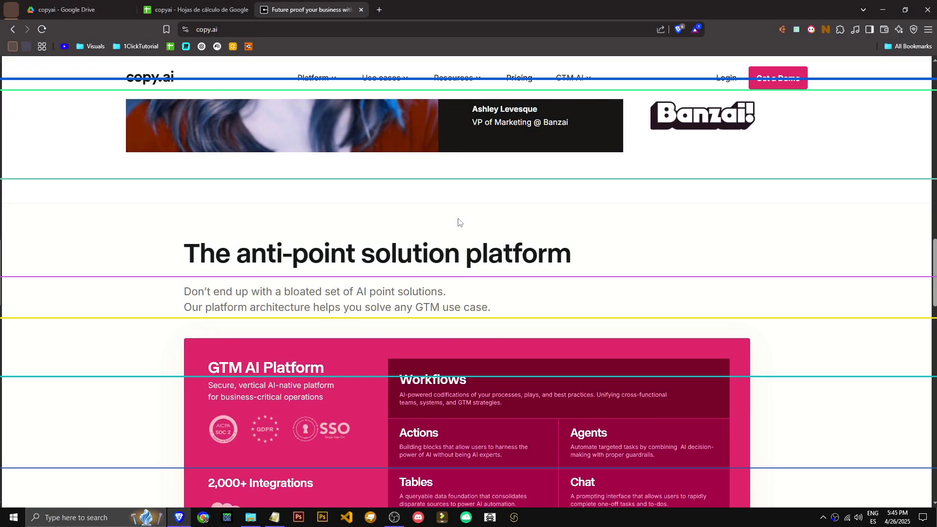
pyautogui.scroll(-3, 456, 222)
pyautogui.scroll(-4, 396, 221)
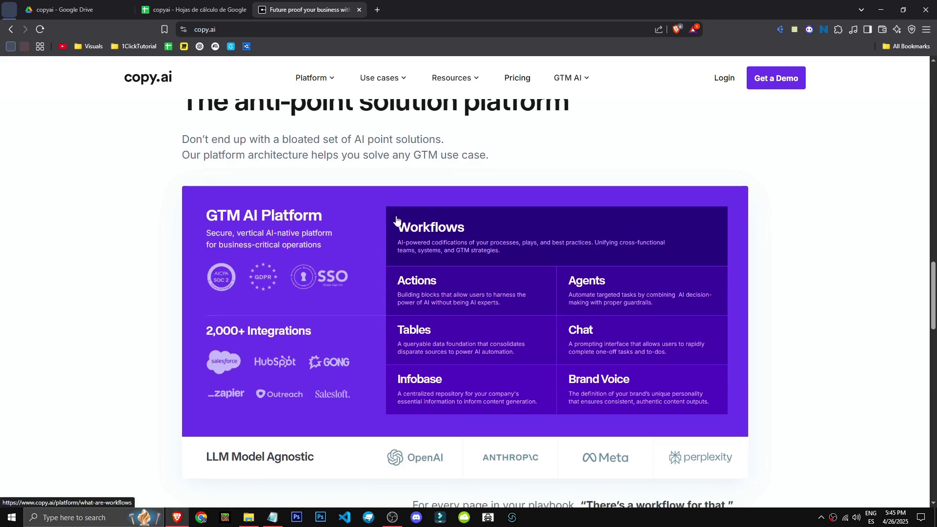
pyautogui.scroll(-5, 396, 220)
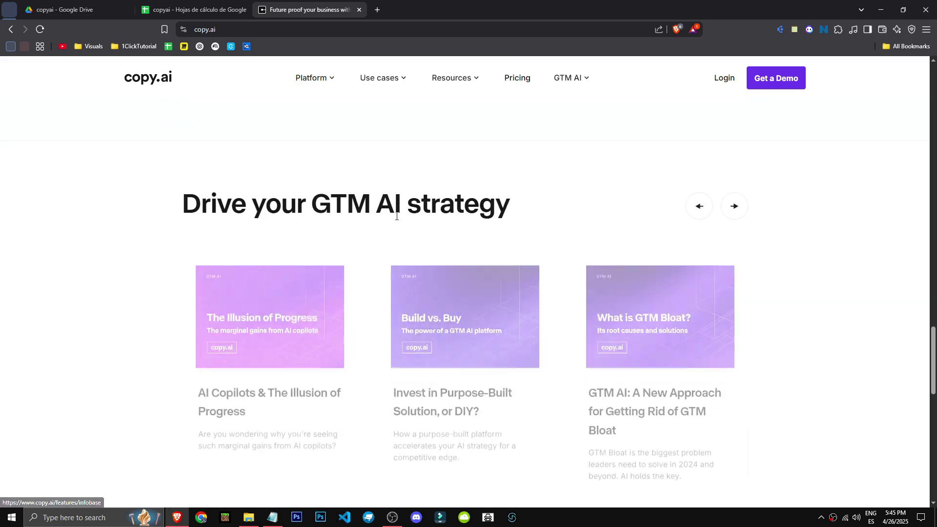
pyautogui.scroll(-5, 397, 217)
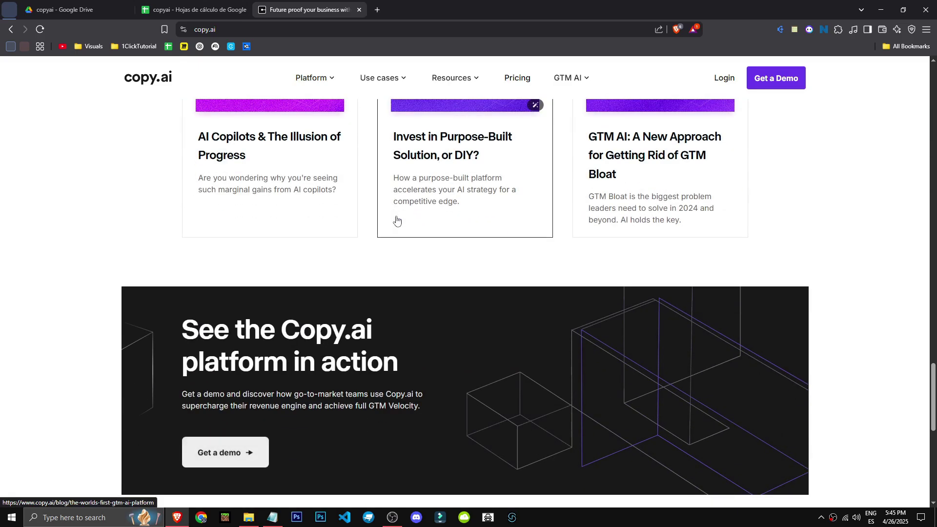
pyautogui.scroll(-5, 396, 218)
pyautogui.scroll(-4, 396, 216)
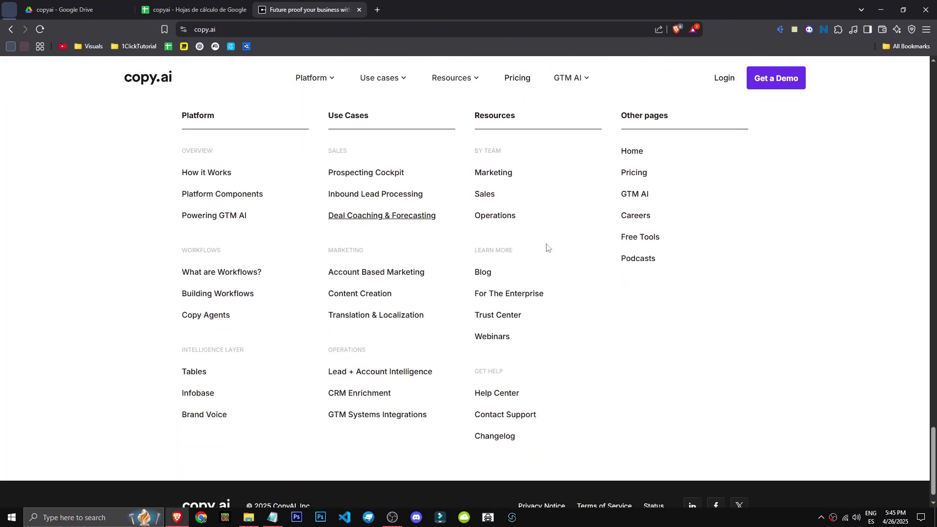
pyautogui.middleClick(823, 322)
pyautogui.middleClick(765, 246)
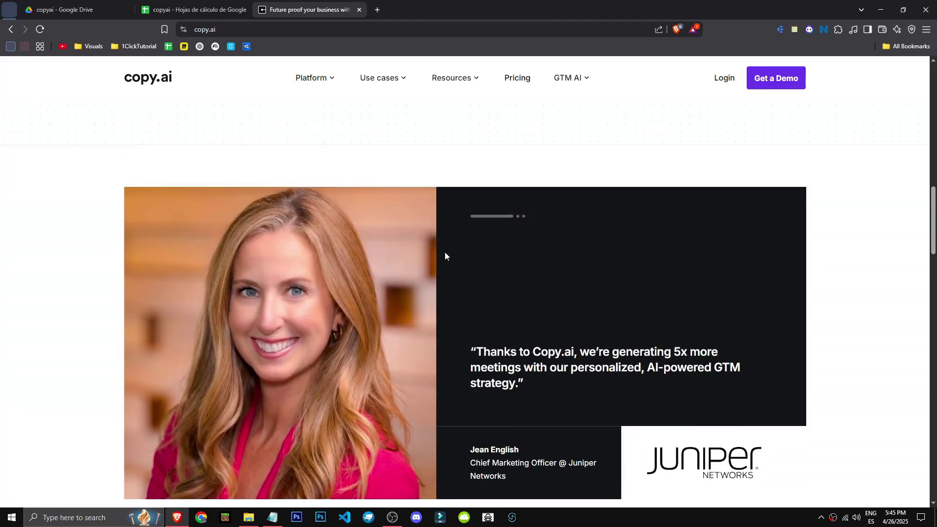
# Step: Examine the site's list of use cases and the homepage's introductory text about the GTM AI Platform
pyautogui.moveTo(393, 88)
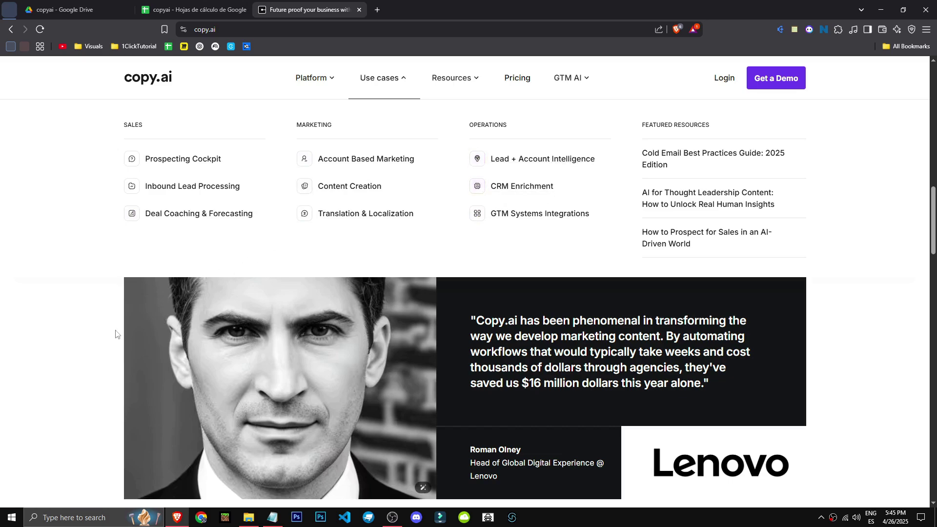
pyautogui.scroll(5, 88, 131)
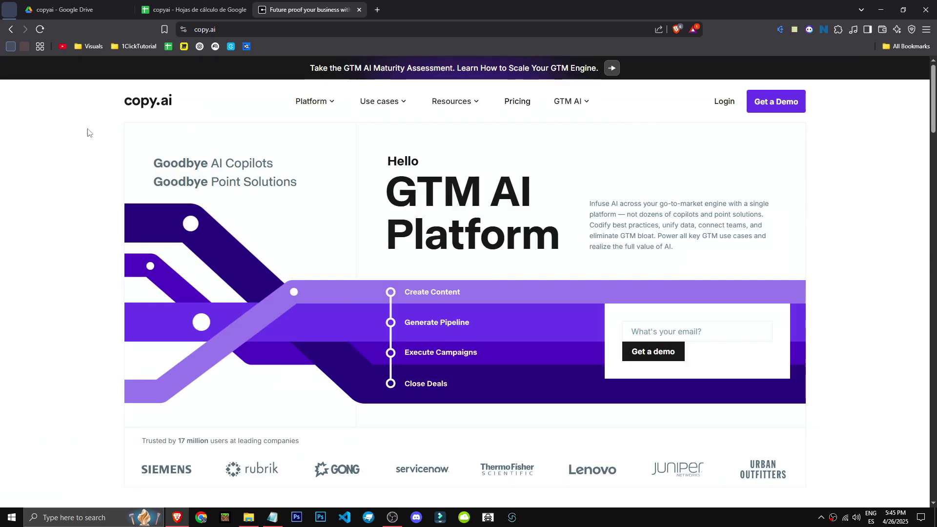
pyautogui.doubleClick(225, 165)
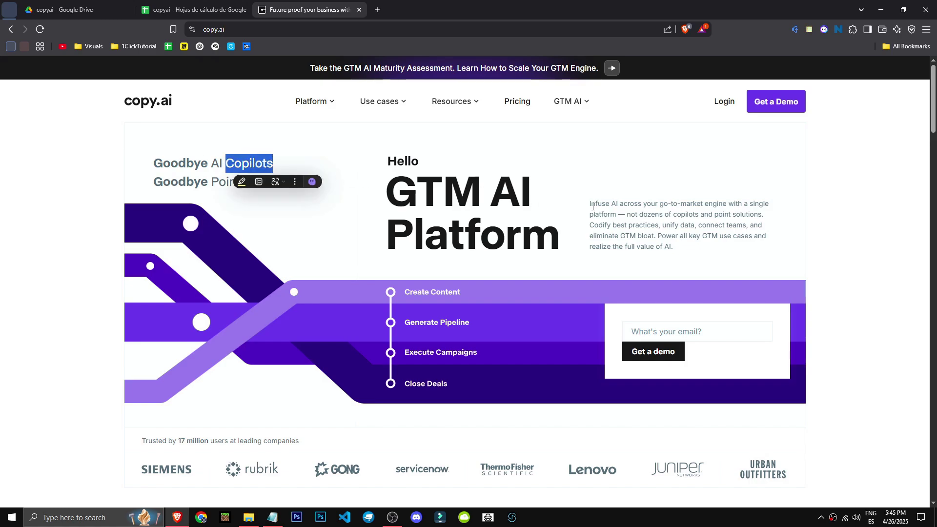
pyautogui.moveTo(595, 202); pyautogui.dragTo(755, 205)
pyautogui.click(680, 214)
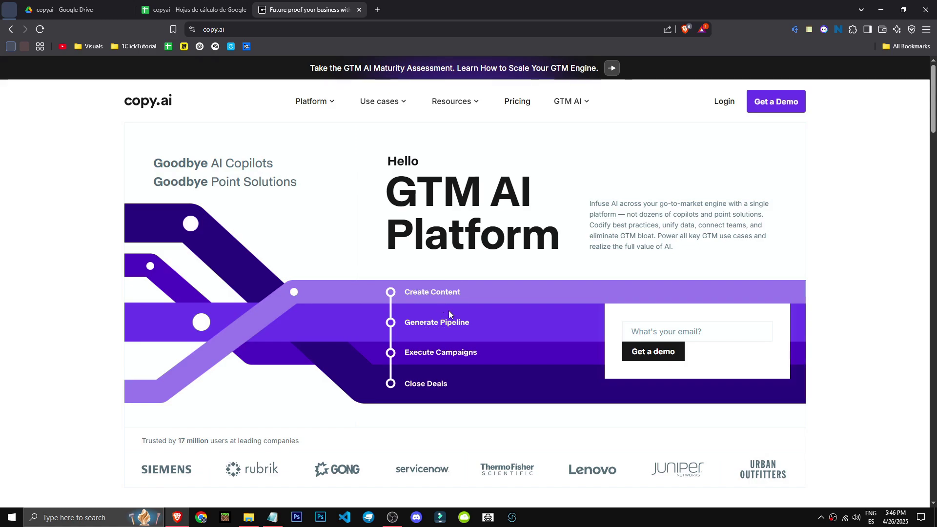
pyautogui.scroll(-1, 449, 310)
pyautogui.scroll(-5, 504, 335)
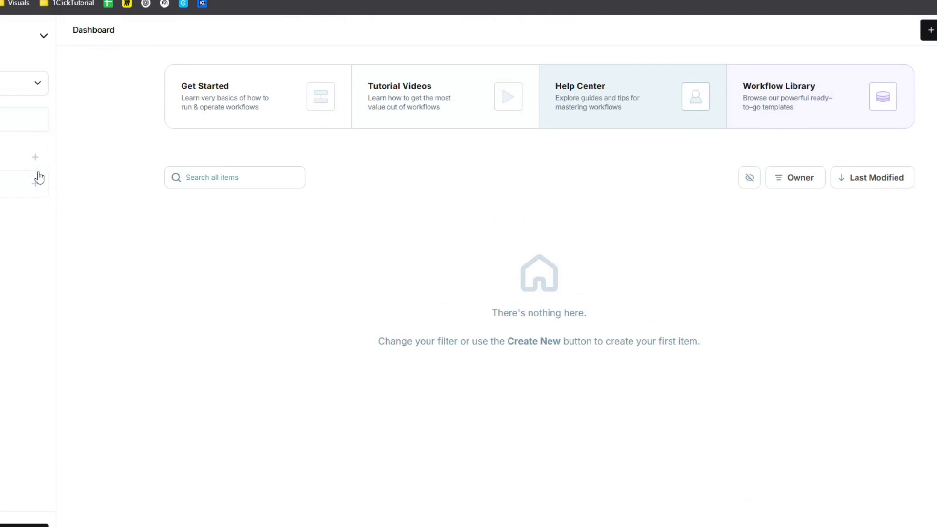
# Step: View the workspace's Workflows and Chats sections and return to the Home dashboard
pyautogui.click(3, 165)
pyautogui.click(2, 195)
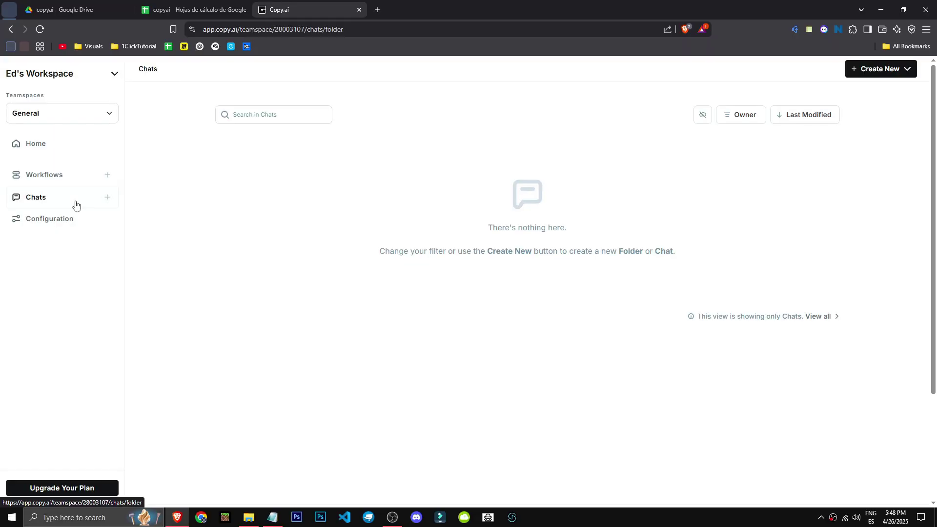
pyautogui.click(57, 150)
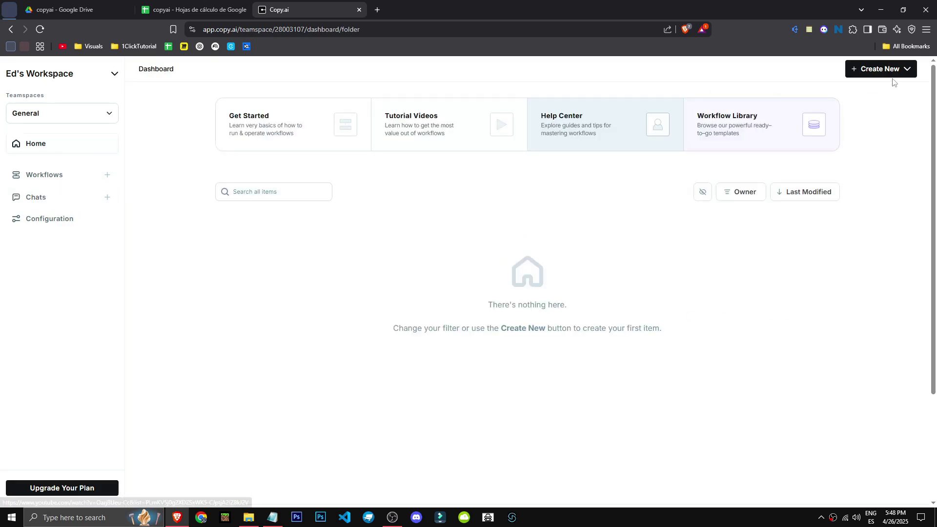
# Step: Create a workflow from the description "Given a Youtube video link, scrape the url to obtain video transcription, and create a SEO article about it"
pyautogui.click(901, 68)
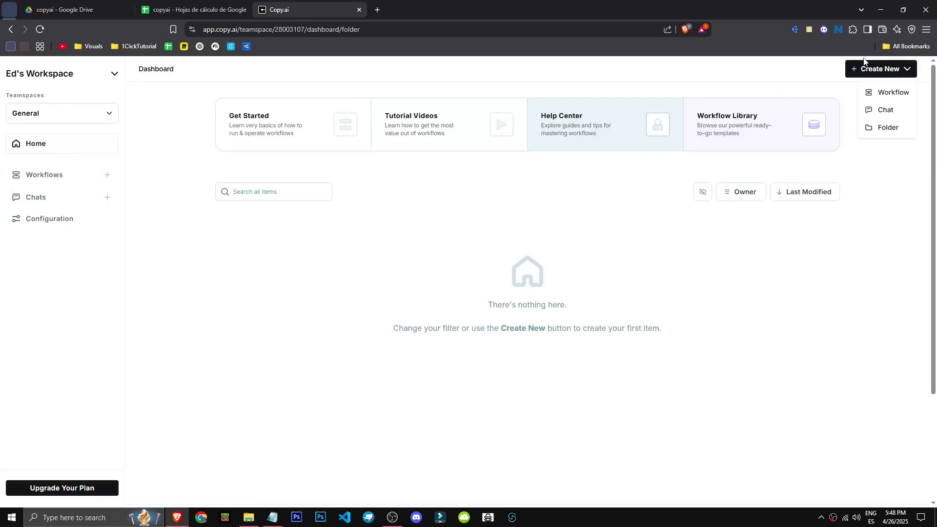
pyautogui.click(895, 98)
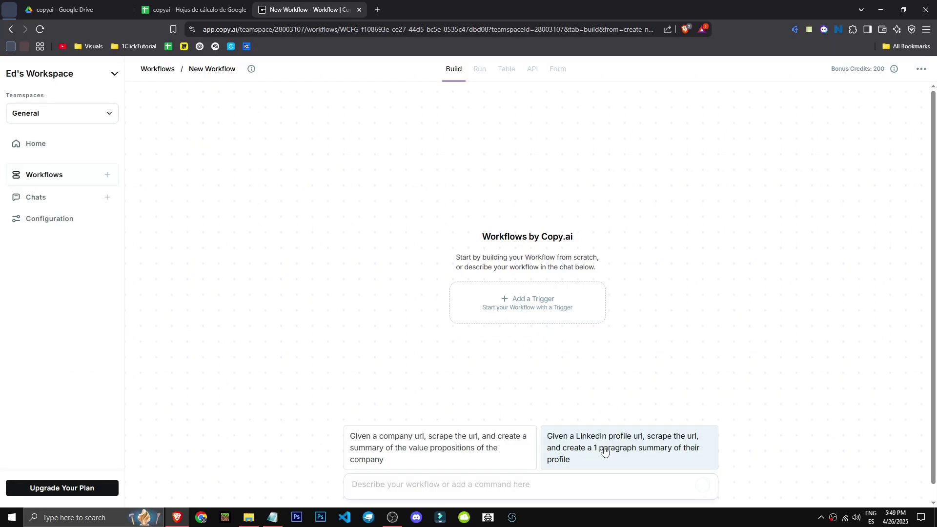
pyautogui.click(604, 451)
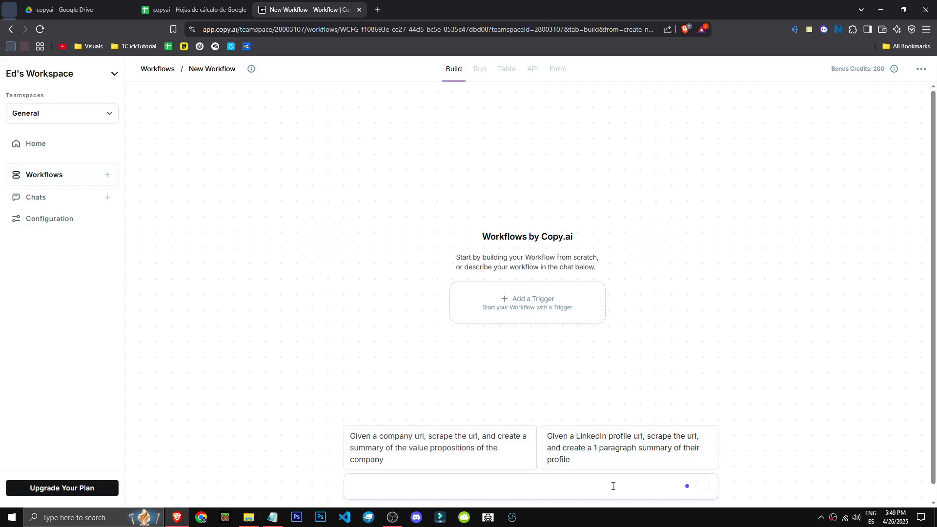
pyautogui.write('d')
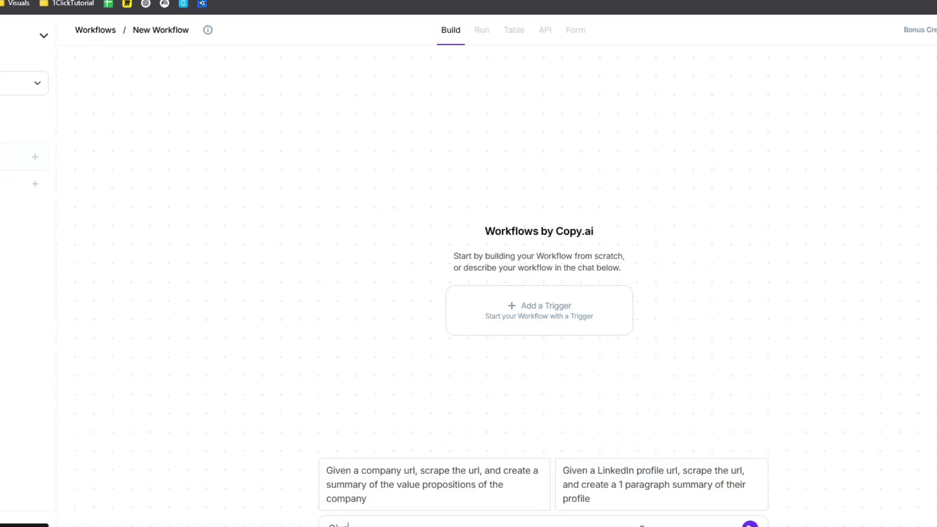
pyautogui.write('iven a You')
pyautogui.write('tube ')
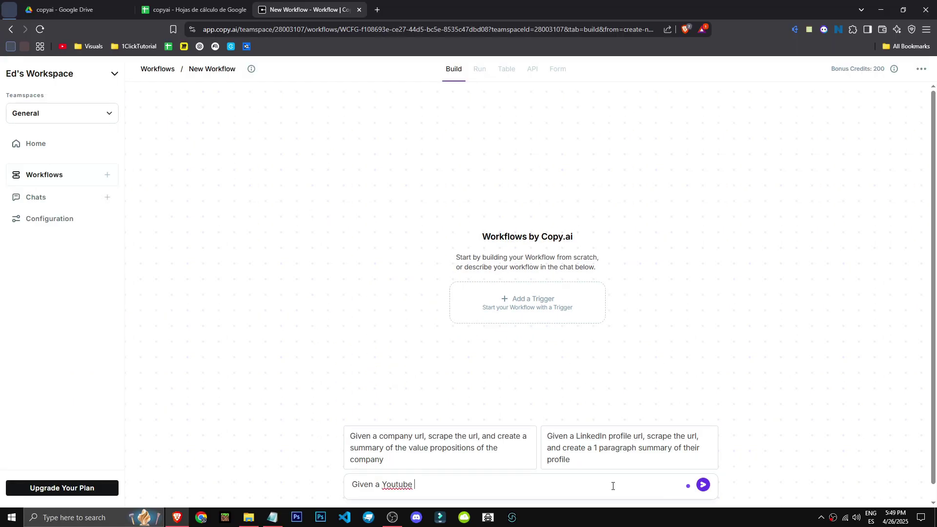
pyautogui.write('vide')
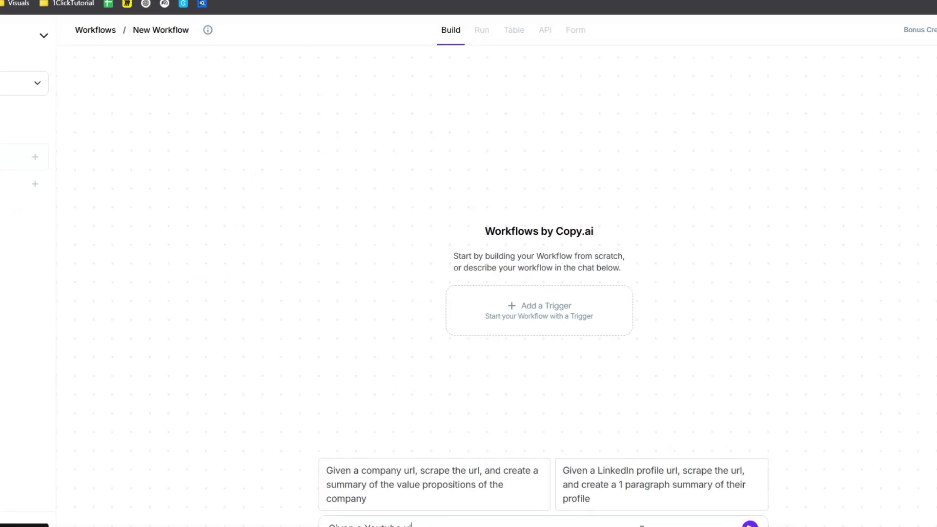
pyautogui.write('o link')
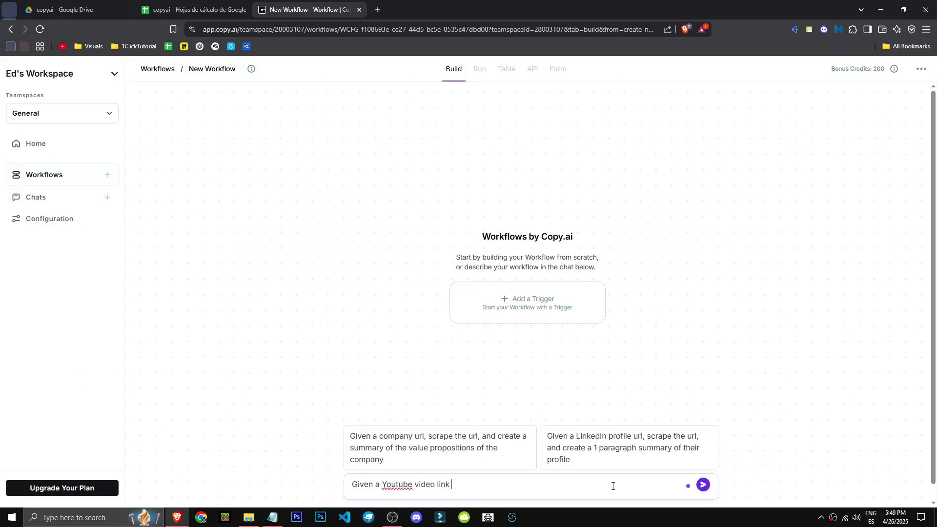
pyautogui.write(', scrape the url to obtain vi')
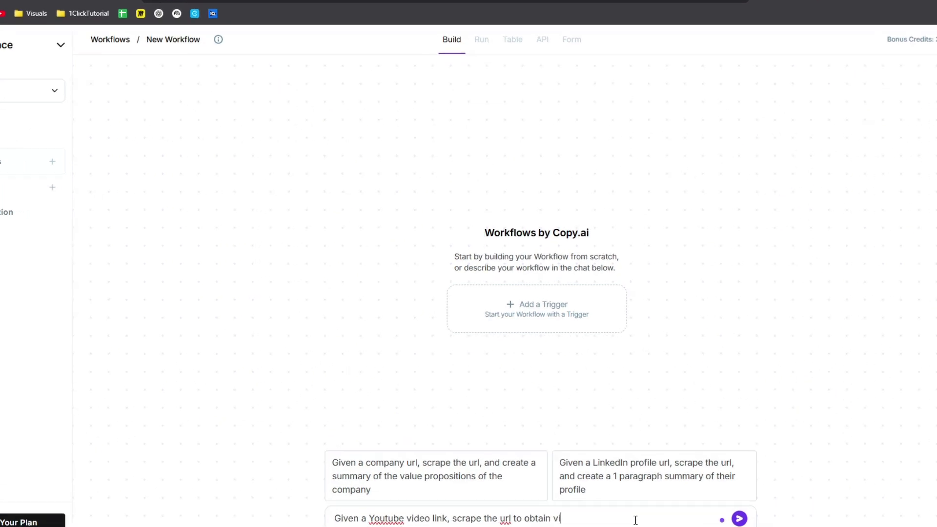
pyautogui.write('deo tran')
pyautogui.write('scr')
pyautogui.write('iption')
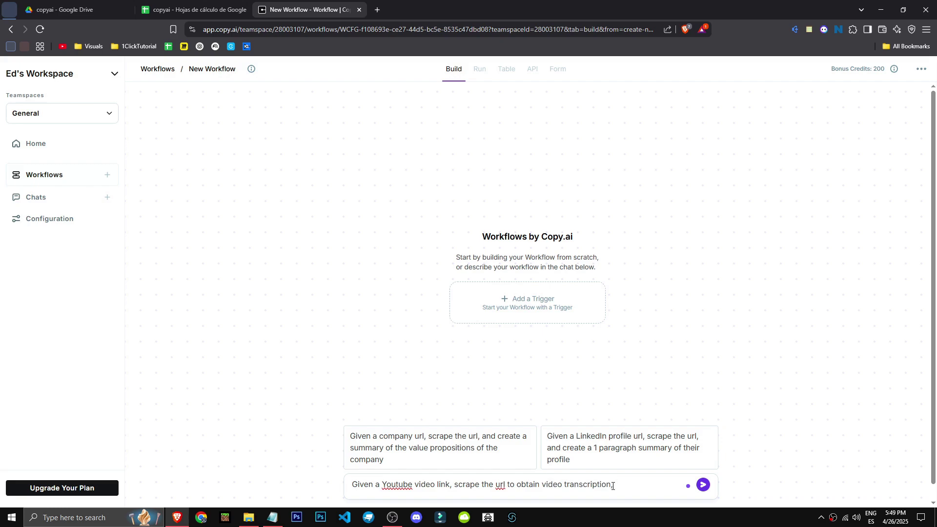
pyautogui.write(' and create a SEO article abou')
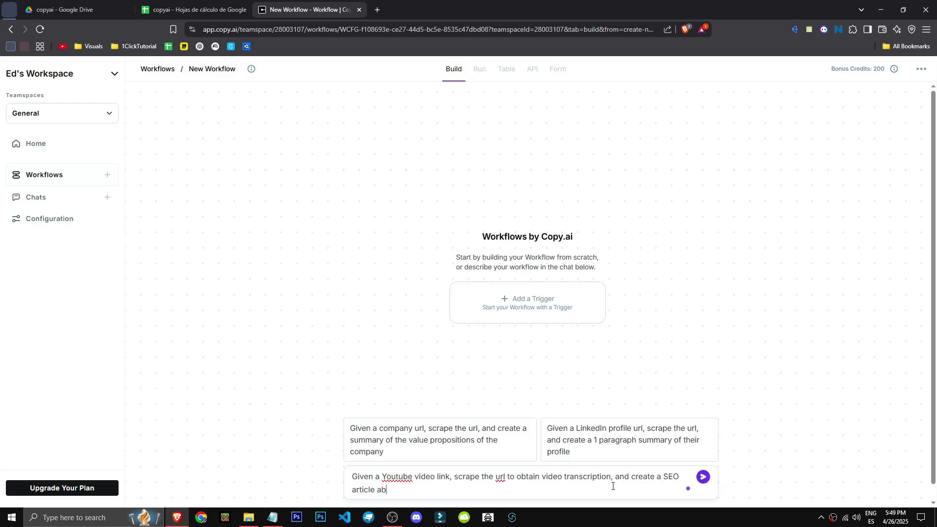
pyautogui.write('t it')
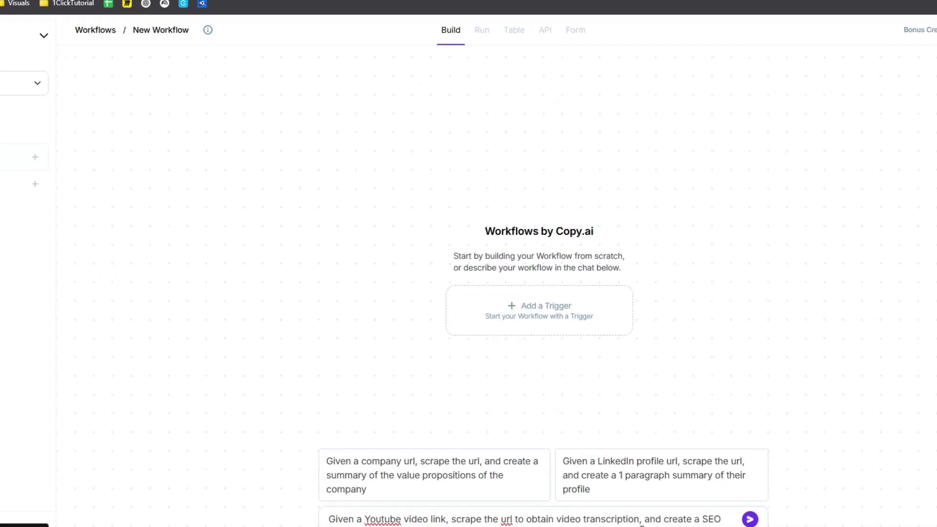
pyautogui.press('Return')
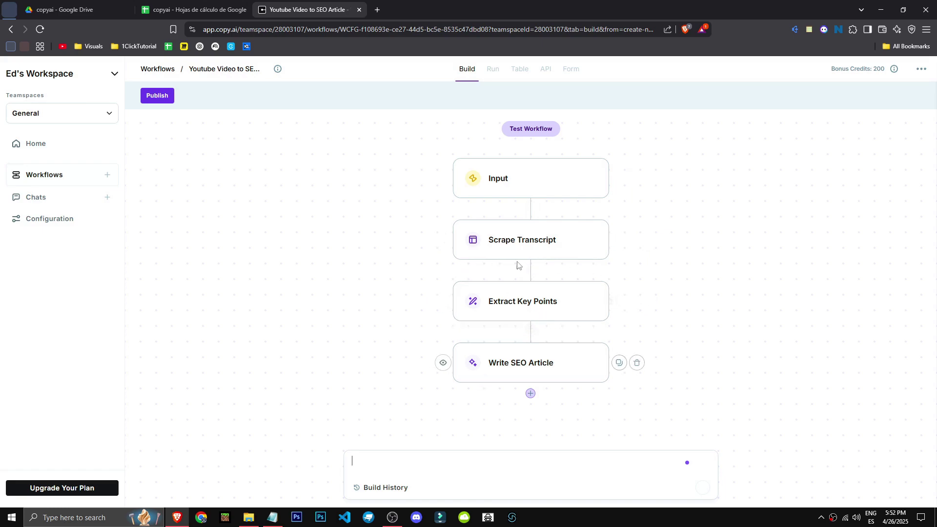
pyautogui.click(546, 128)
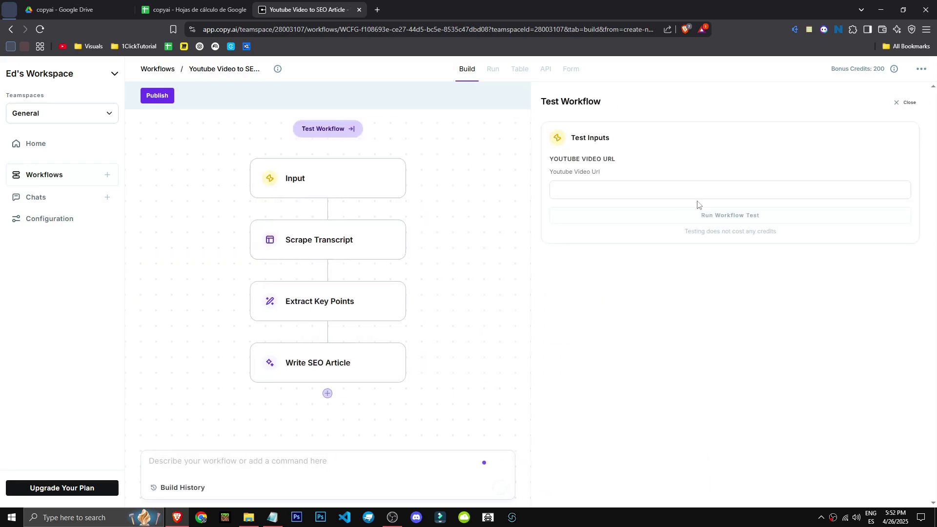
pyautogui.click(713, 194)
pyautogui.write('https://www.youtube.com/watch?v=WeSBpyojyzk')
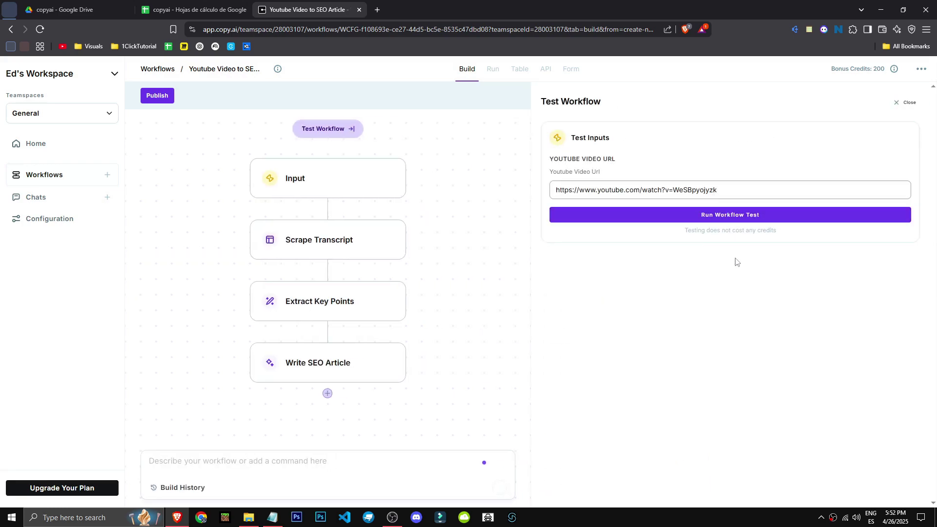
pyautogui.click(375, 10)
pyautogui.write('https://www.youtube.com/watch?v=WeSBpyojyzk')
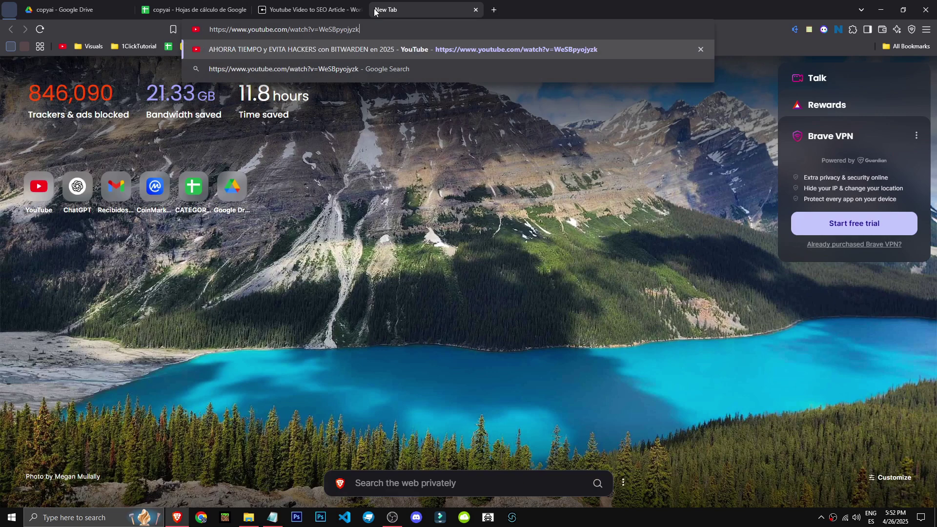
pyautogui.press('Return')
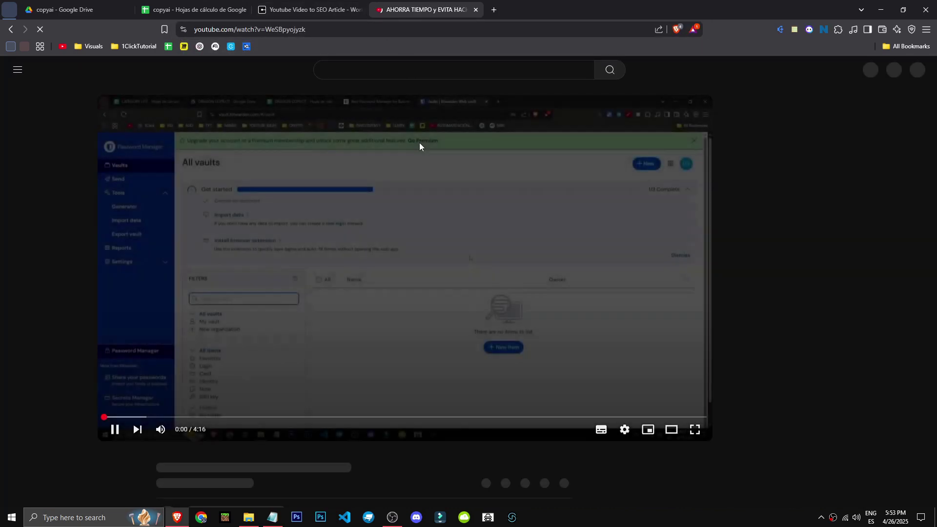
pyautogui.click(413, 161)
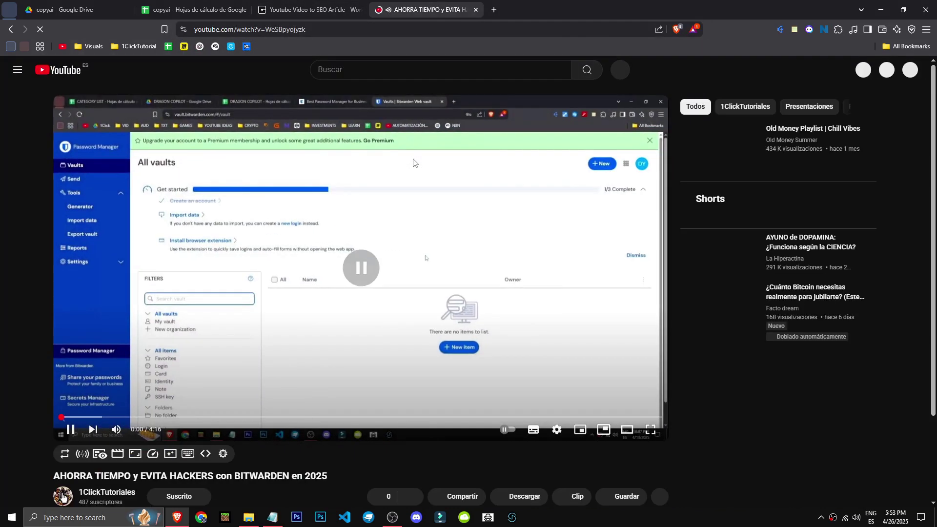
# Step: Browse the 1ClickTutoriales channel's videos and open the "GUÍA COMPLETA de BITWARDEN" video in a new browser tab
pyautogui.scroll(-1, 414, 163)
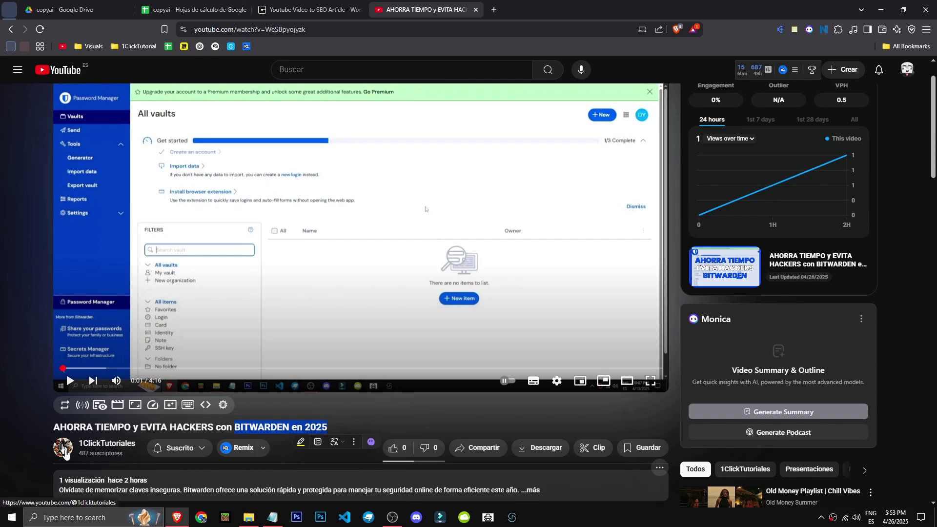
pyautogui.click(65, 452)
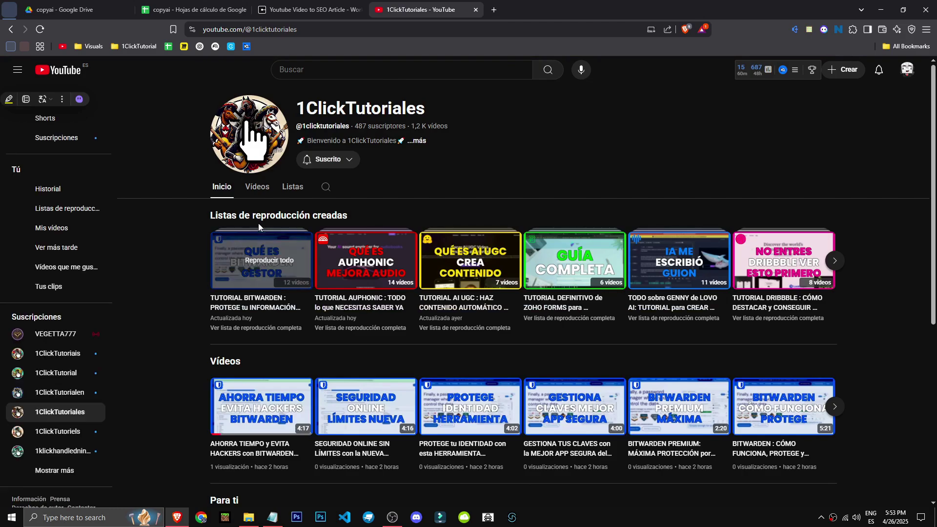
pyautogui.click(261, 192)
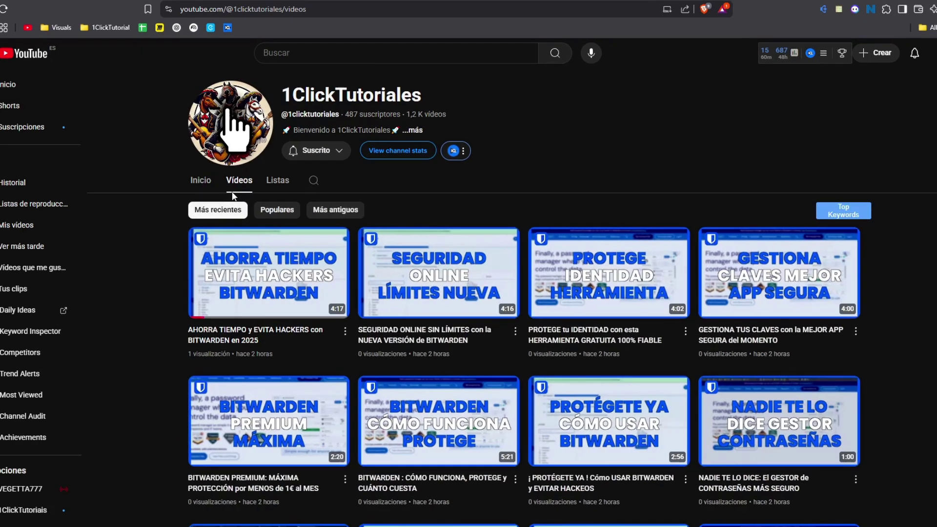
pyautogui.scroll(-1, 118, 295)
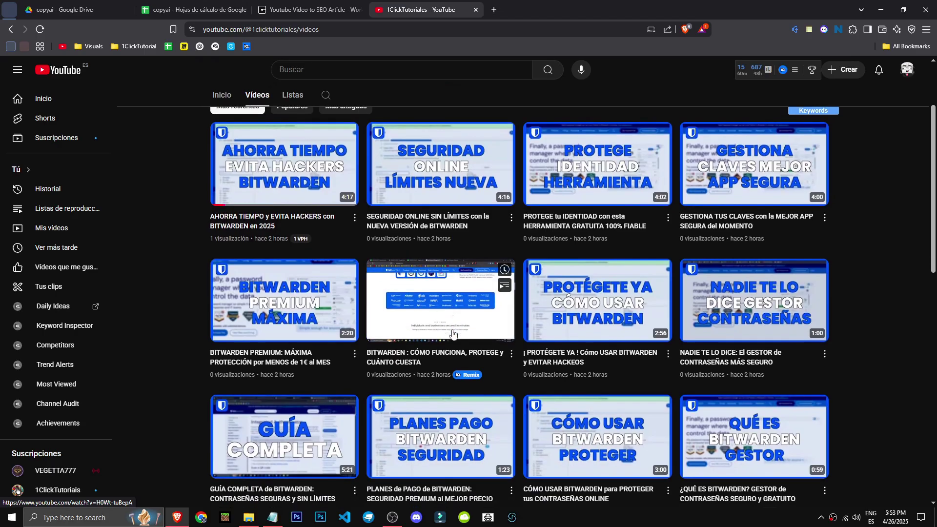
pyautogui.scroll(-1, 370, 411)
pyautogui.middleClick(293, 391)
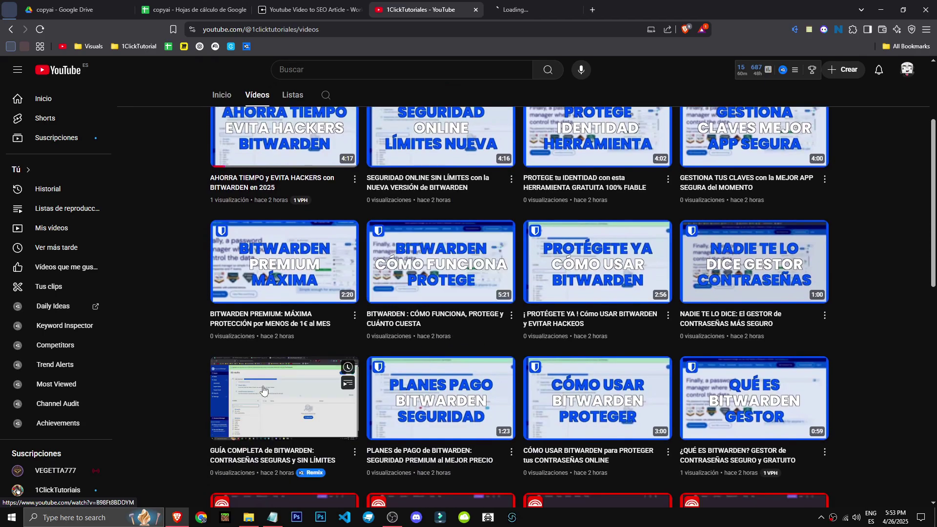
pyautogui.hotkey('ctrl', 'w')
pyautogui.click(476, 10)
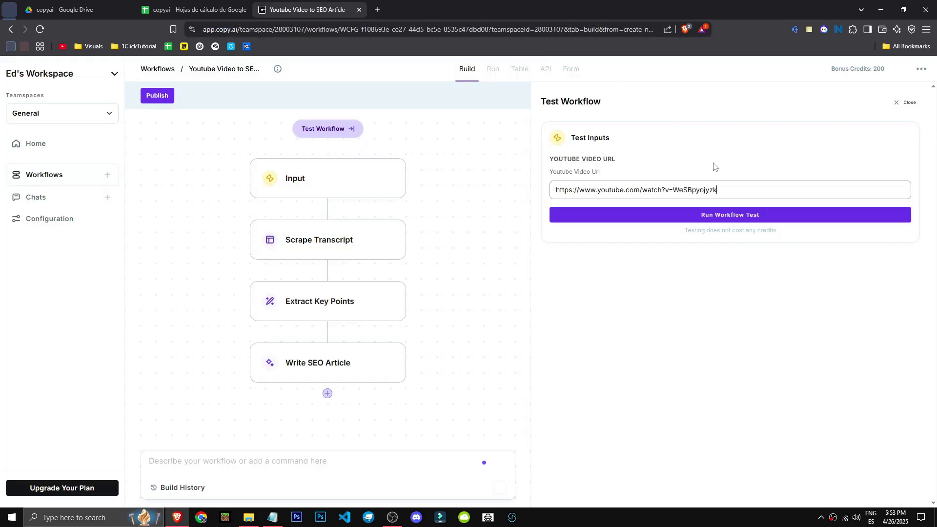
pyautogui.write('https://www.youtube.com/watch?v=B98Ft8BDDYM')
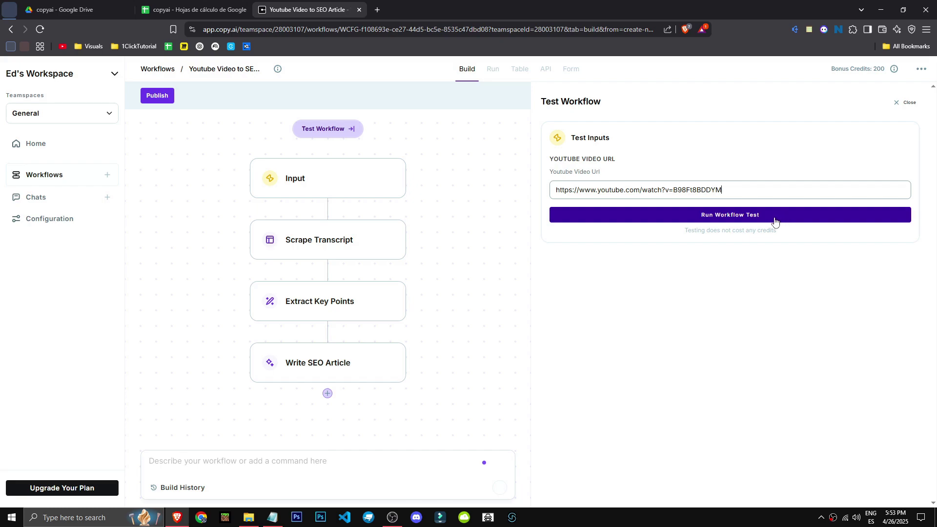
pyautogui.click(775, 222)
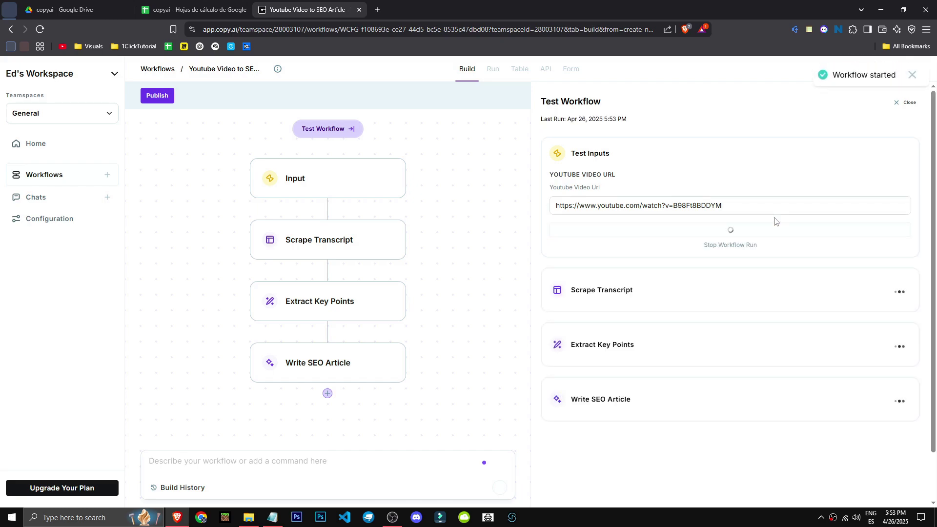